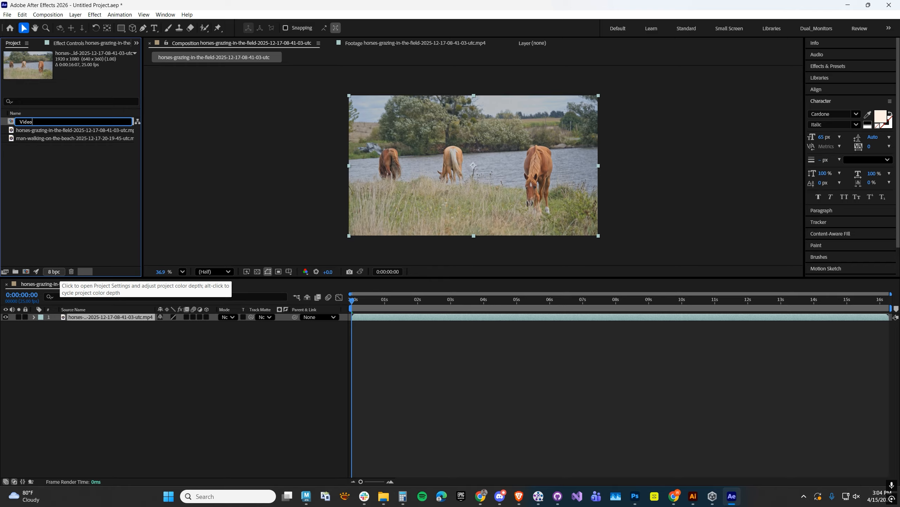
Finish renaming the horse footage composition as Video_Adjustment
text(justment)
key(Return)
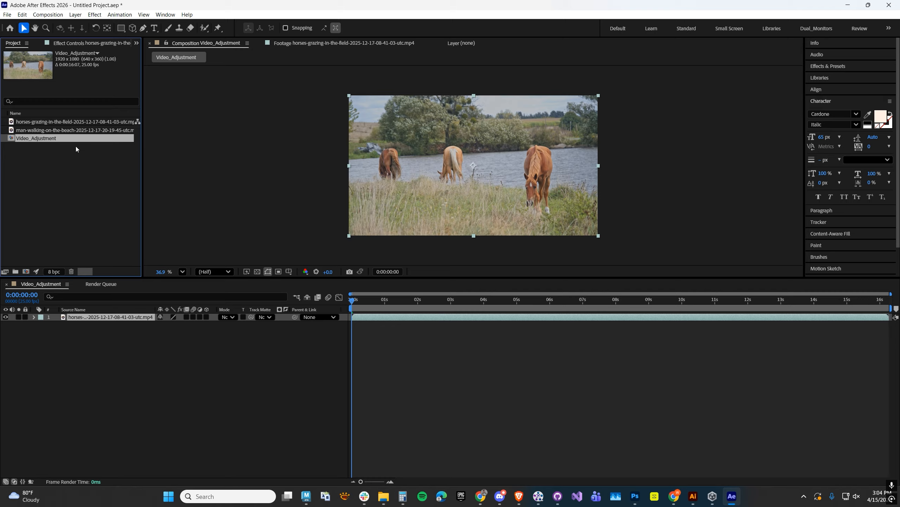
Add an adjustment layer above the horse footage and rename it Adjustments
click(85, 320)
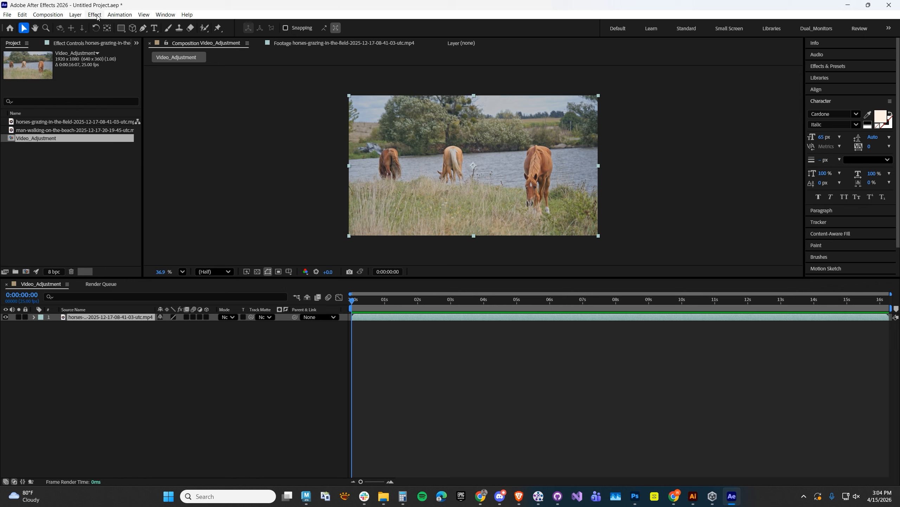
click(75, 14)
mouse_move(106, 25)
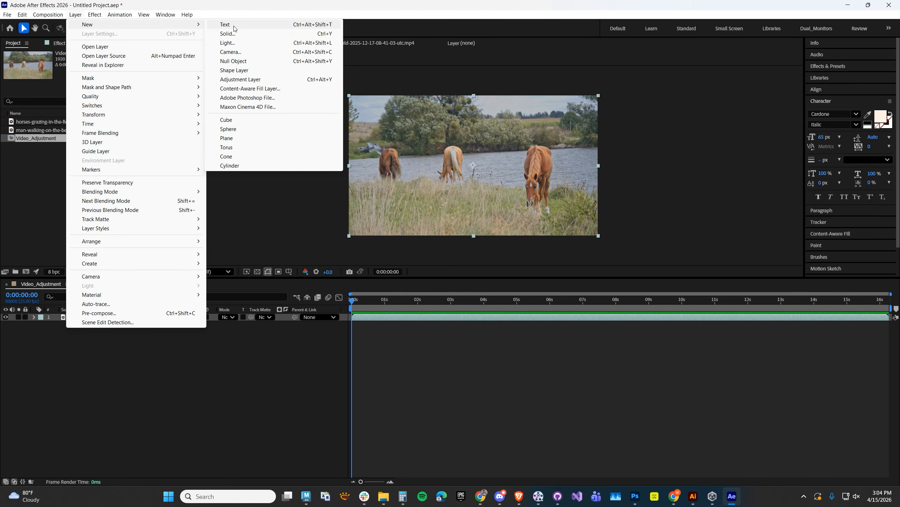
click(236, 80)
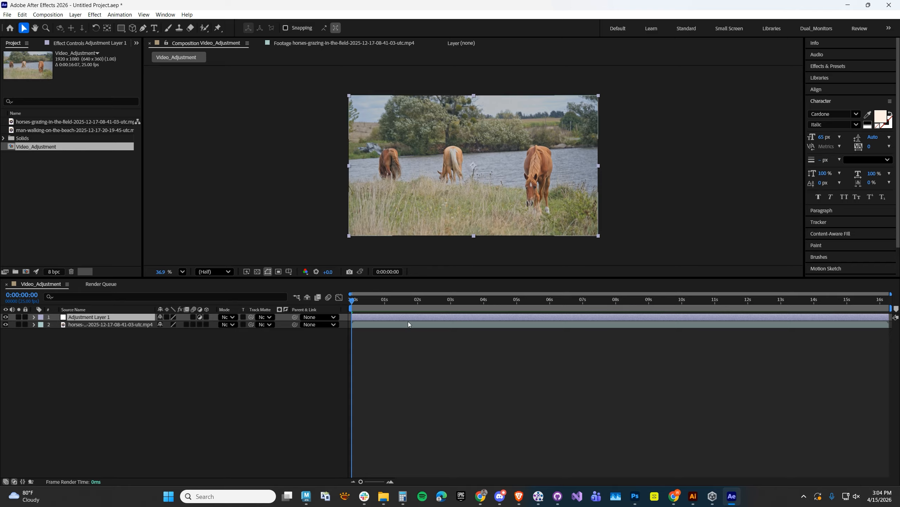
right_click(77, 320)
click(98, 287)
text(Adjustments)
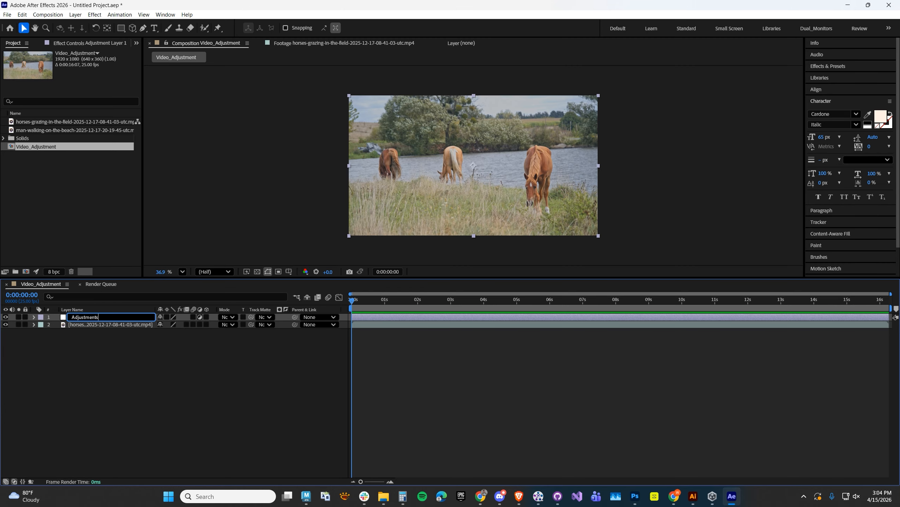
key(Return)
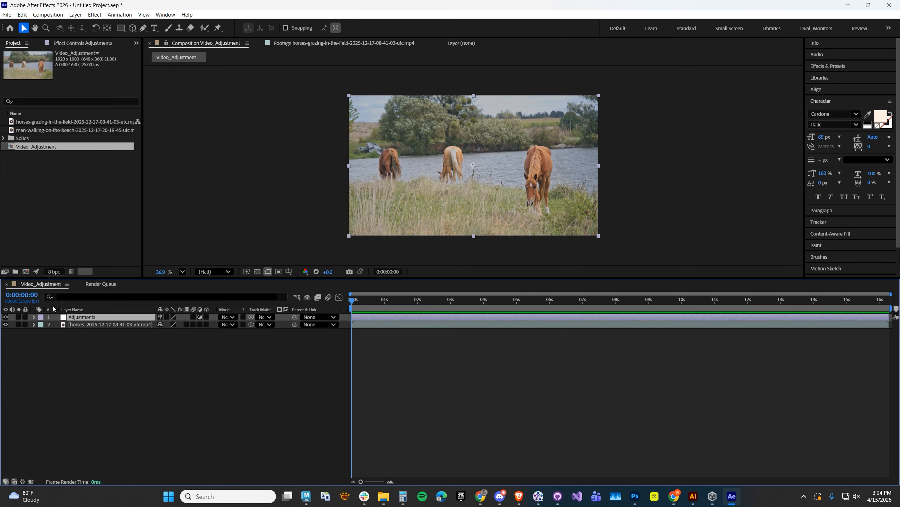
Apply a Hue/Saturation effect to the Adjustments layer and colorize it with hue 25° and saturation 10
click(94, 14)
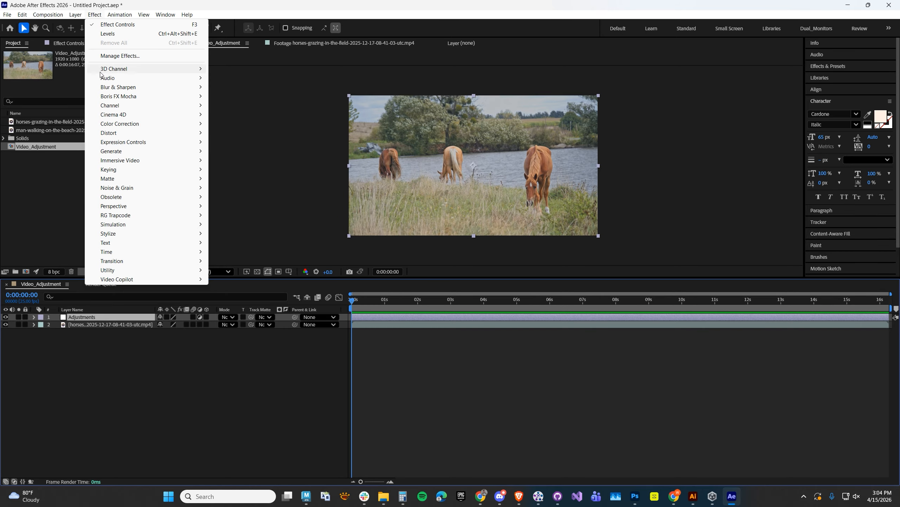
mouse_move(108, 127)
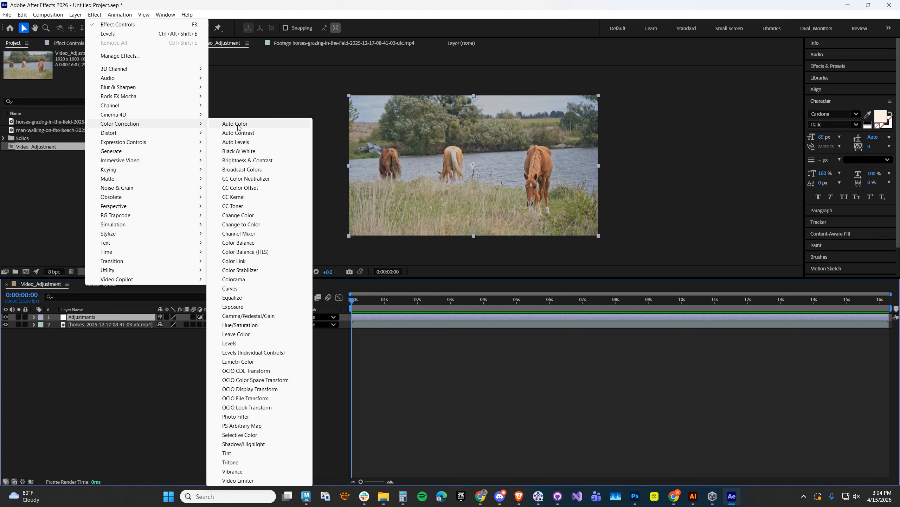
click(244, 325)
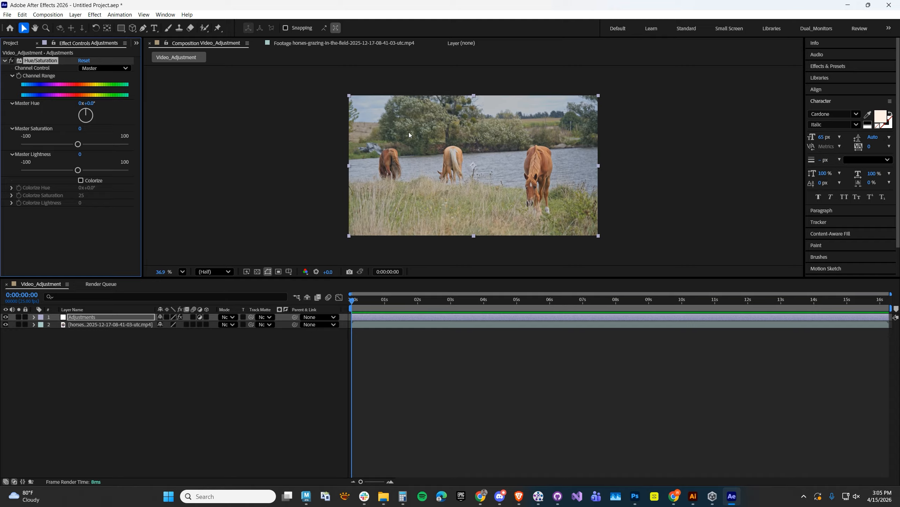
click(80, 180)
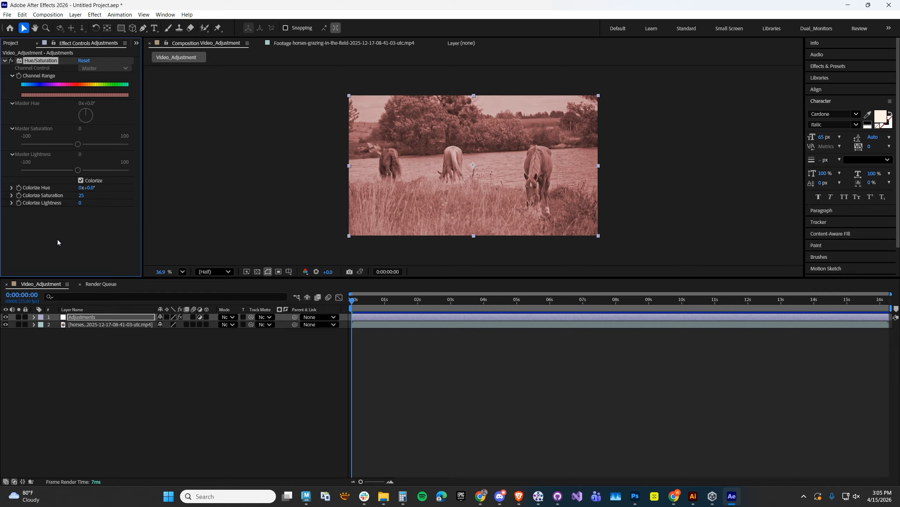
click(90, 188)
text(25)
key(Return)
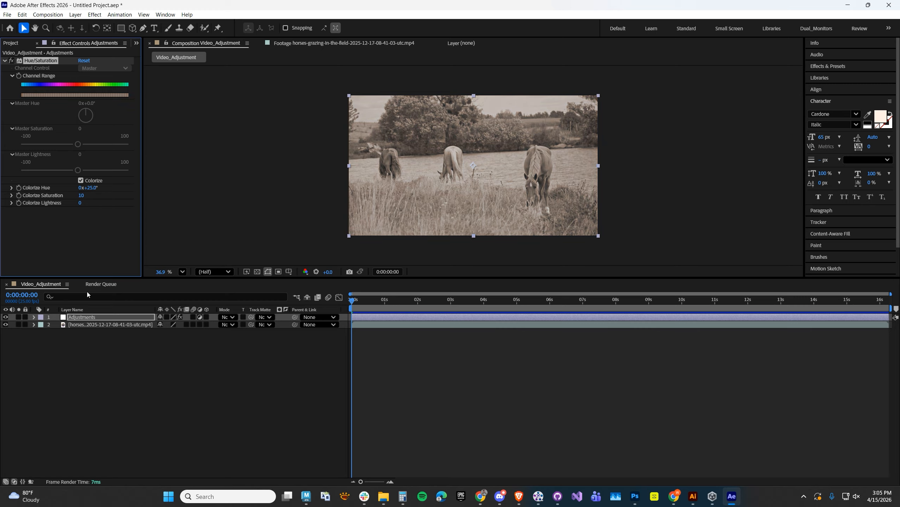
Apply the Tritone color correction effect to the Adjustments layer and turn off its Hue/Saturation effect
click(95, 14)
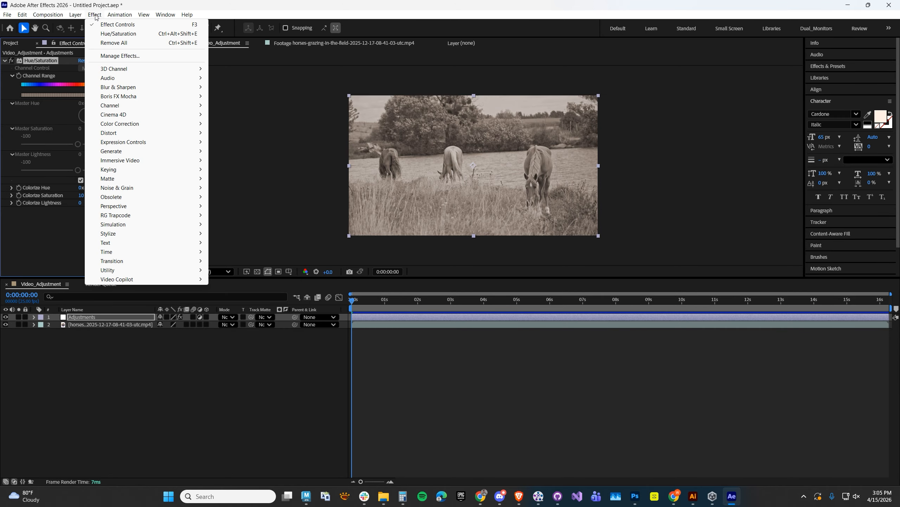
mouse_move(118, 124)
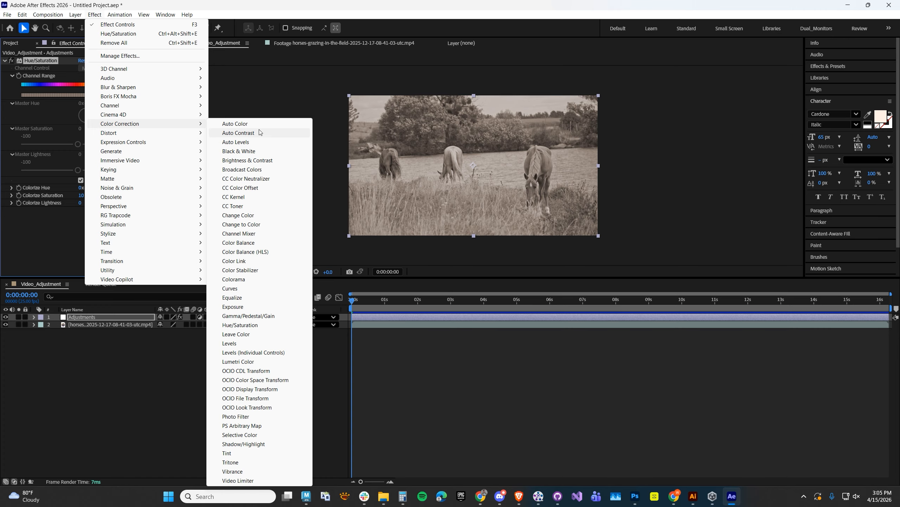
click(230, 462)
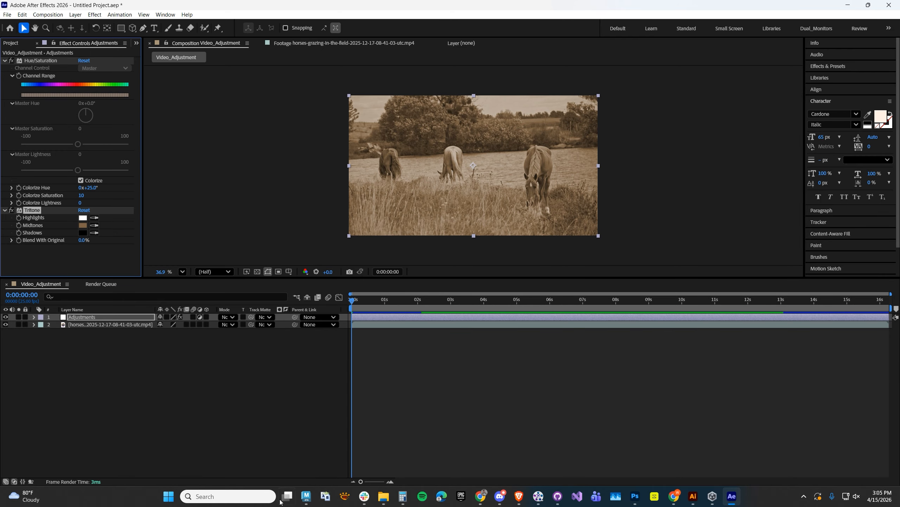
click(12, 60)
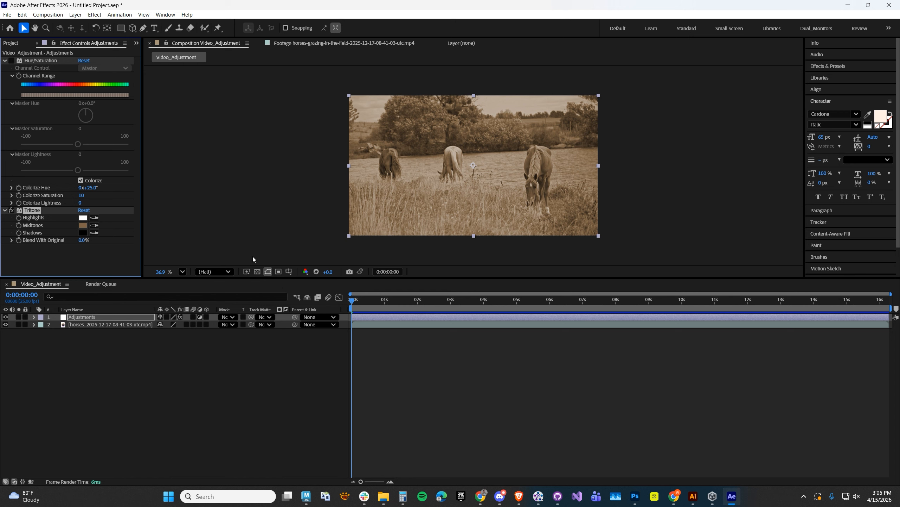
Set the Tritone effect's midtones color to the muted brown 887157
click(83, 225)
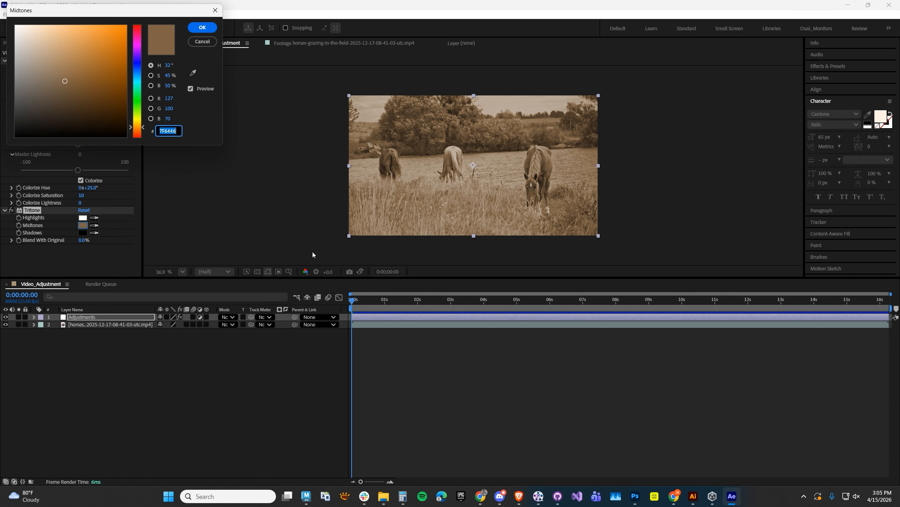
click(202, 28)
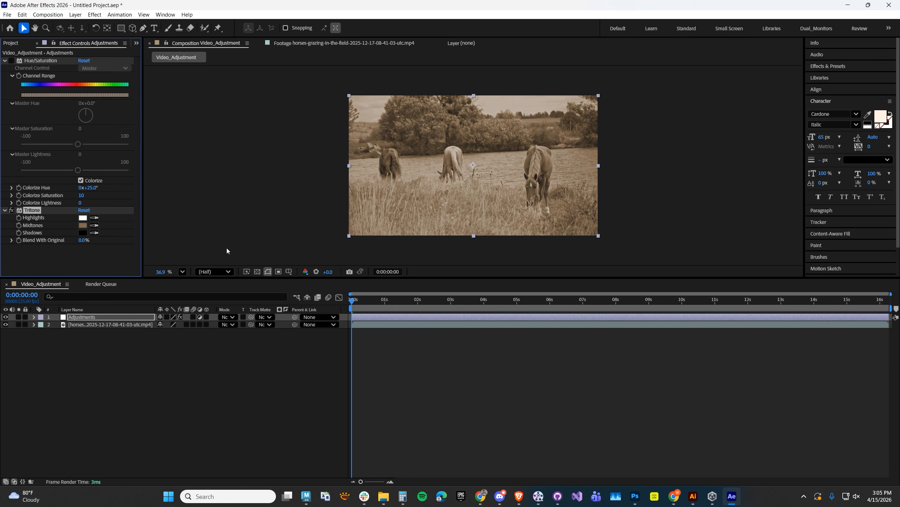
click(83, 225)
mouse_move(45, 83)
mouse_down()
mouse_move(35, 81)
mouse_move(118, 77)
mouse_move(53, 79)
mouse_move(53, 116)
mouse_move(47, 31)
mouse_move(55, 77)
mouse_up()
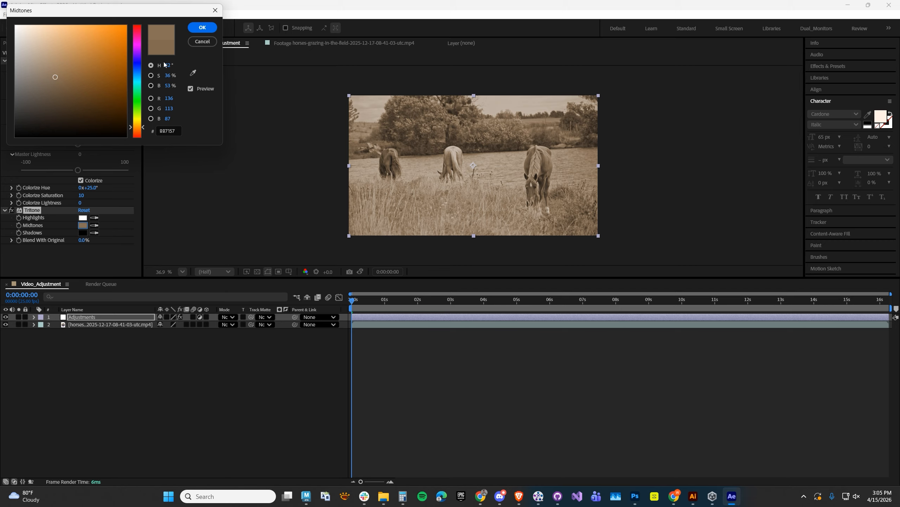
click(202, 28)
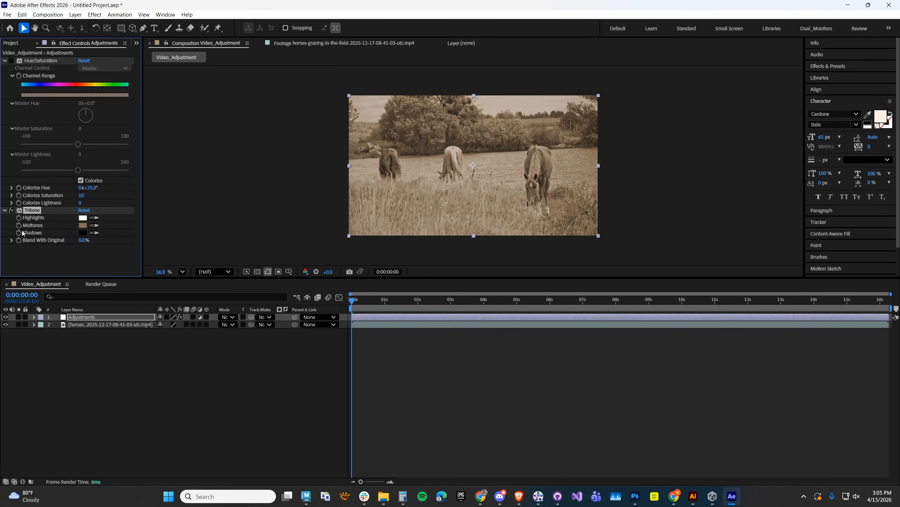
Delete the Hue/Saturation effect from the Adjustments layer
click(39, 60)
key(Delete)
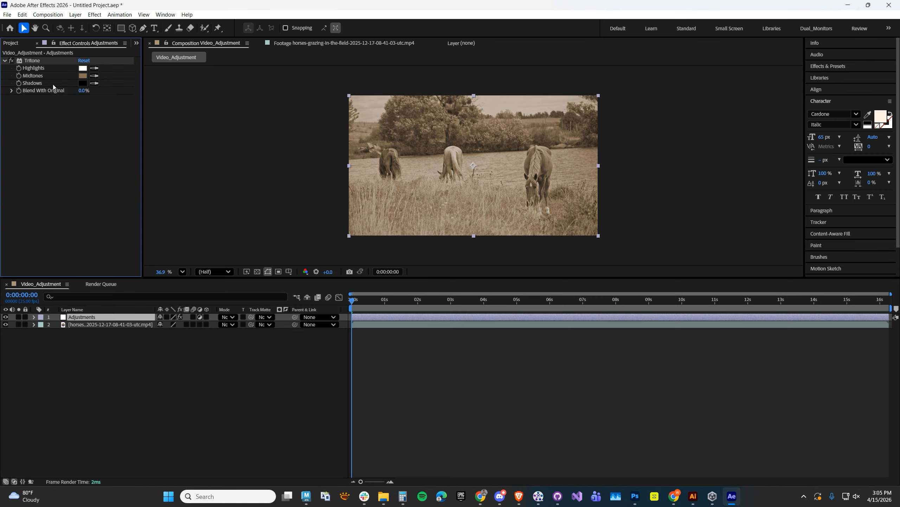
Apply a Levels effect to the Adjustments layer with input white 174, gamma 0.87 and output white 223
click(95, 15)
mouse_move(122, 123)
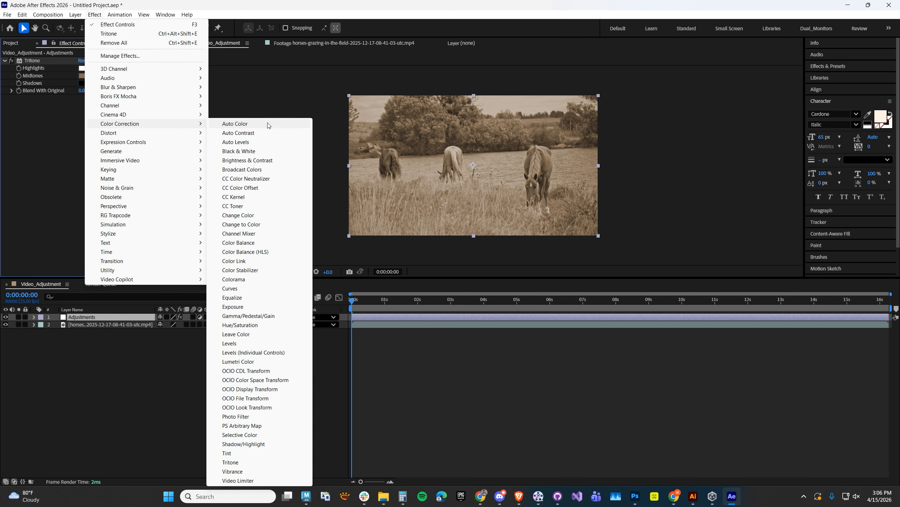
click(234, 343)
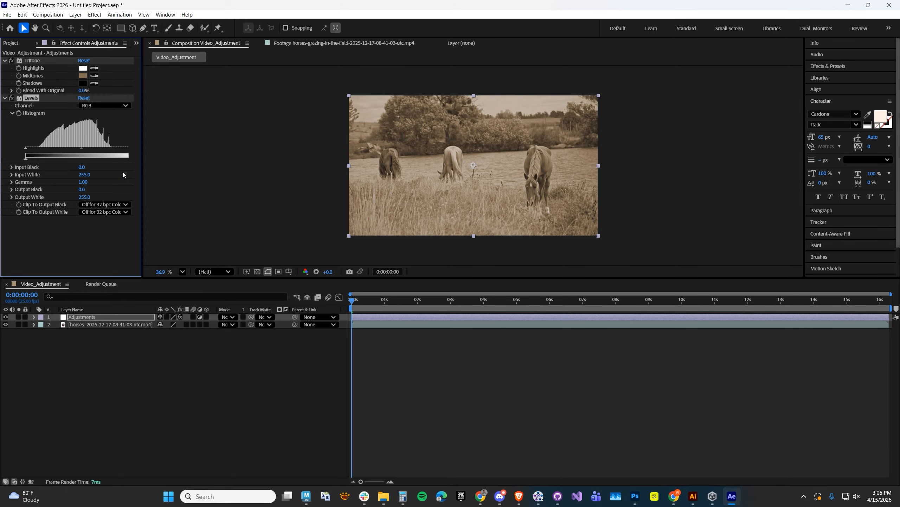
drag(142, 165, 103, 153)
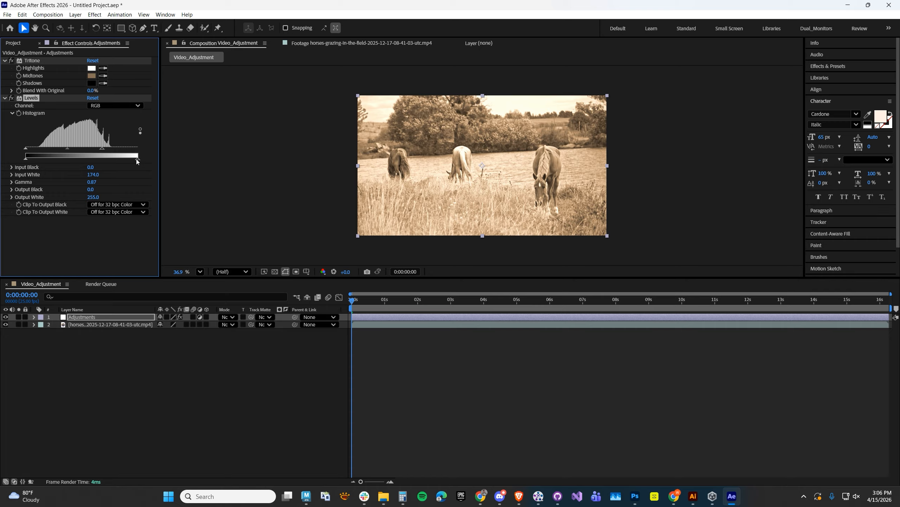
drag(137, 160, 131, 160)
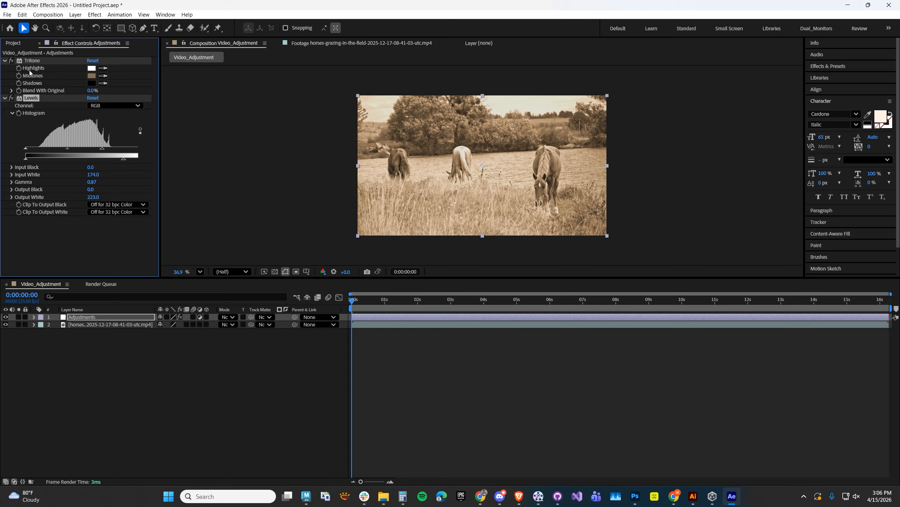
Toggle the Adjustments layer's visibility off and on to compare the footage with and without the sepia grade
click(5, 317)
click(6, 317)
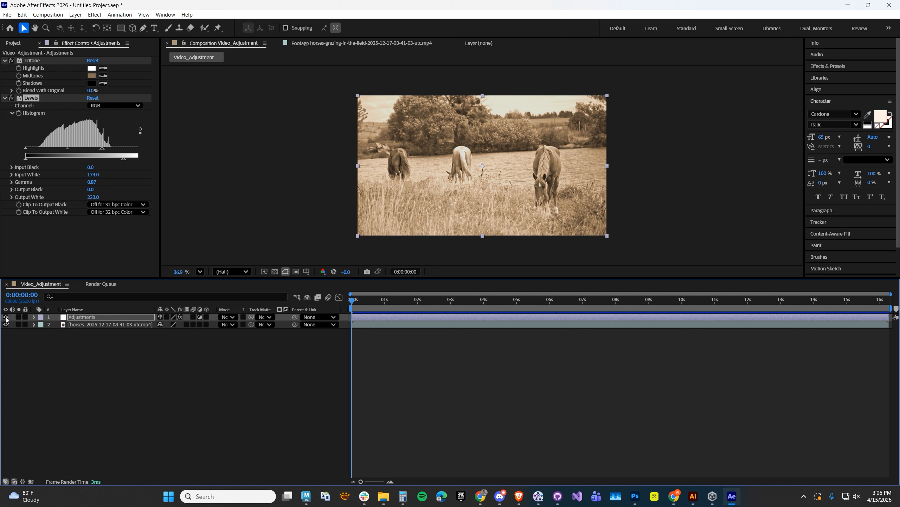
click(5, 317)
click(5, 318)
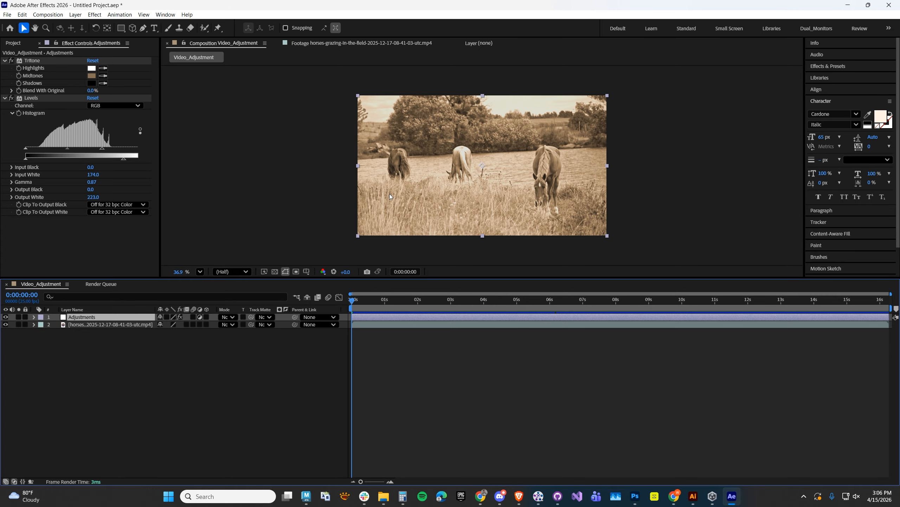
Create a black 1920 x 1080 px solid layer named Vignette
click(79, 15)
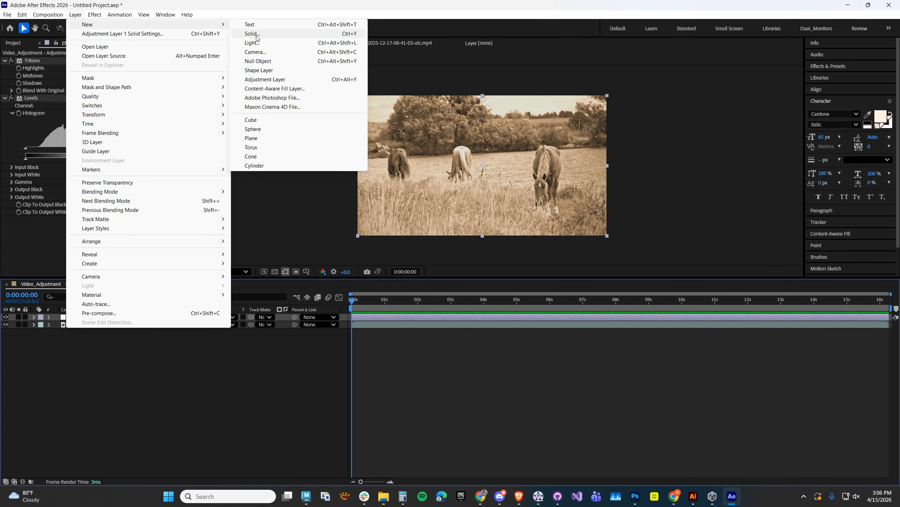
click(253, 33)
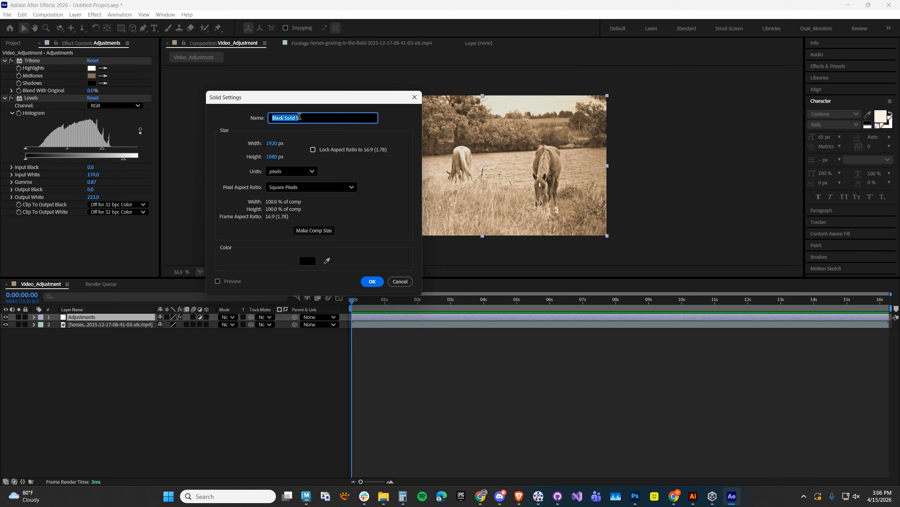
text(Vignette)
key(Return)
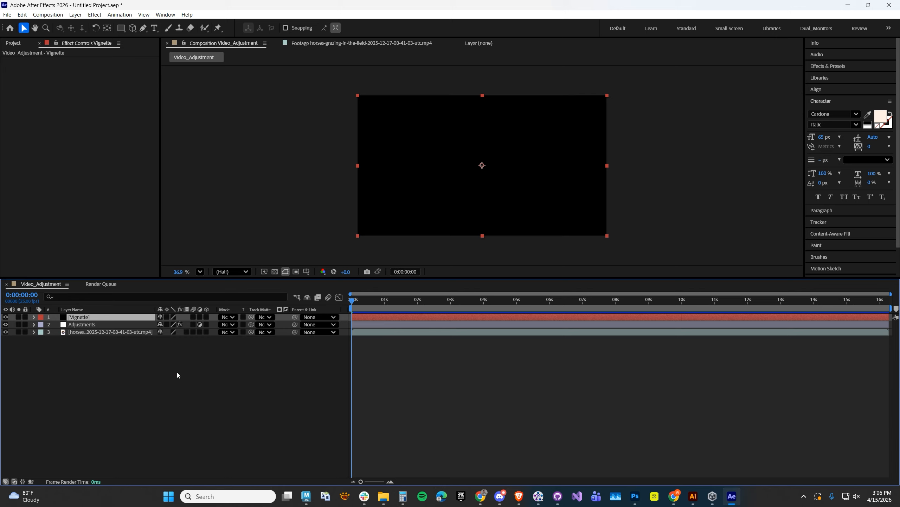
Draw a rectangular mask slightly inside the edges of the Vignette solid and set its mode to Subtract
click(122, 30)
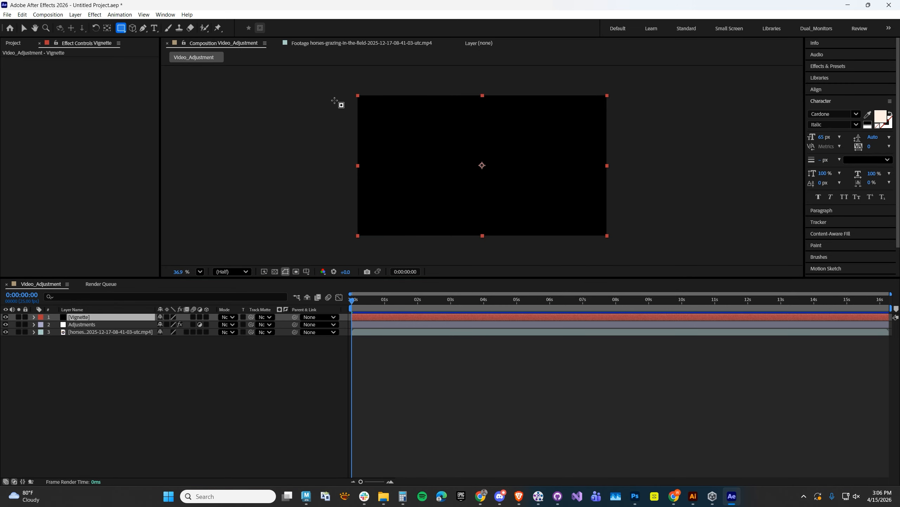
mouse_move(366, 102)
mouse_down()
mouse_move(467, 172)
mouse_move(601, 228)
mouse_up()
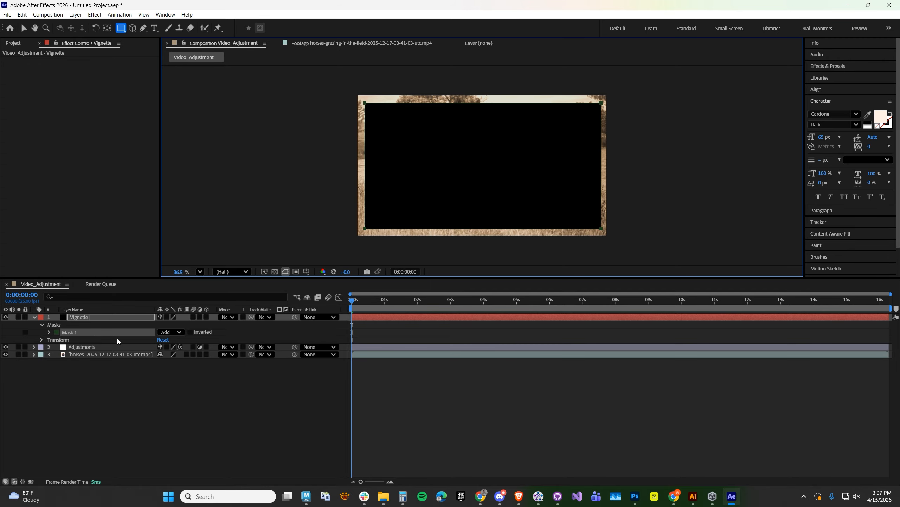
click(170, 331)
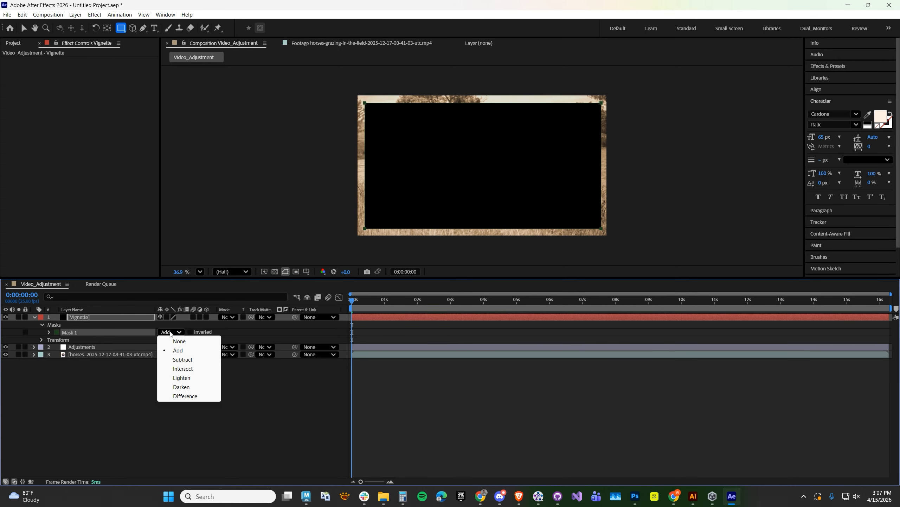
click(179, 359)
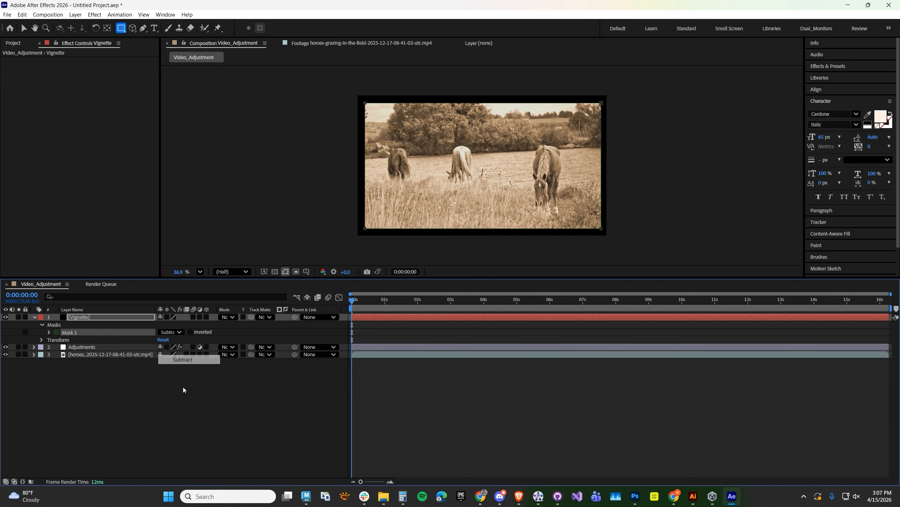
Set the Vignette layer's mask feather to 200 pixels
click(49, 332)
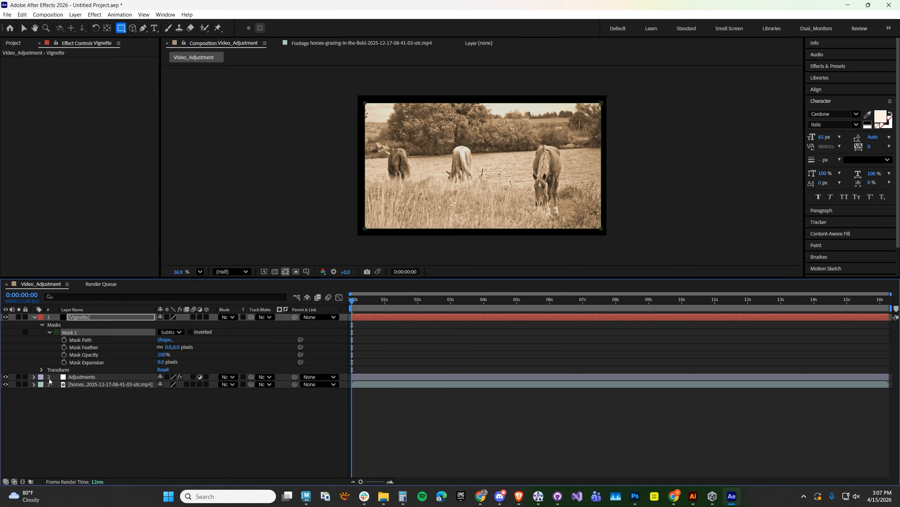
click(167, 347)
text(20)
key(Return)
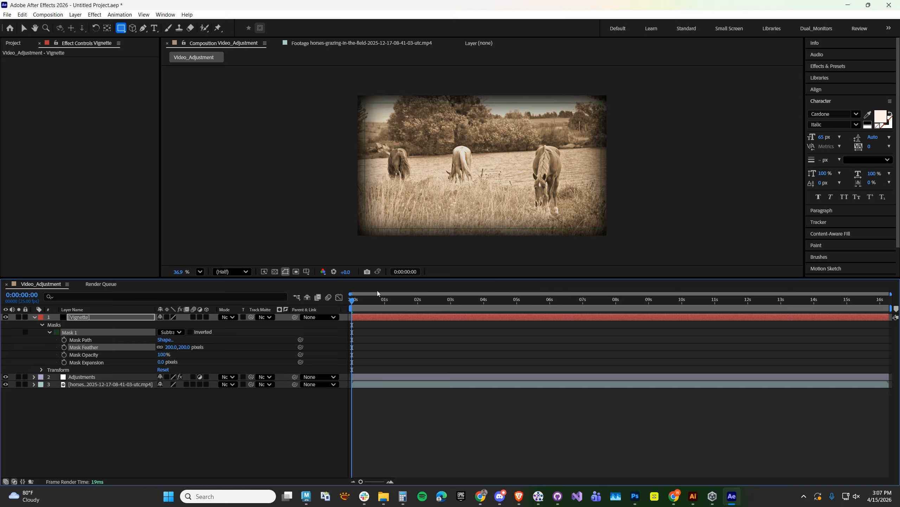
Set the Vignette mask's opacity to 60% and its expansion to about -13 pixels
click(162, 354)
text(60)
key(Return)
drag(160, 362, 106, 351)
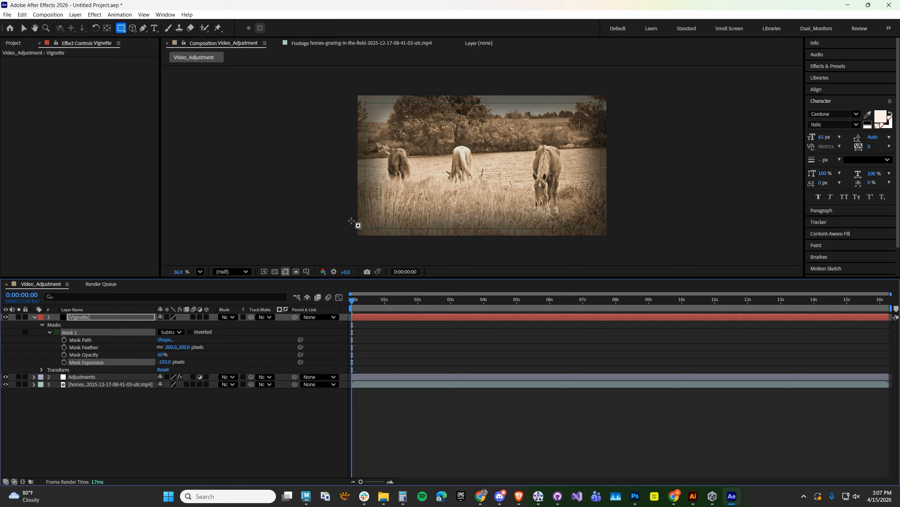
drag(164, 362, 244, 356)
drag(161, 362, 107, 354)
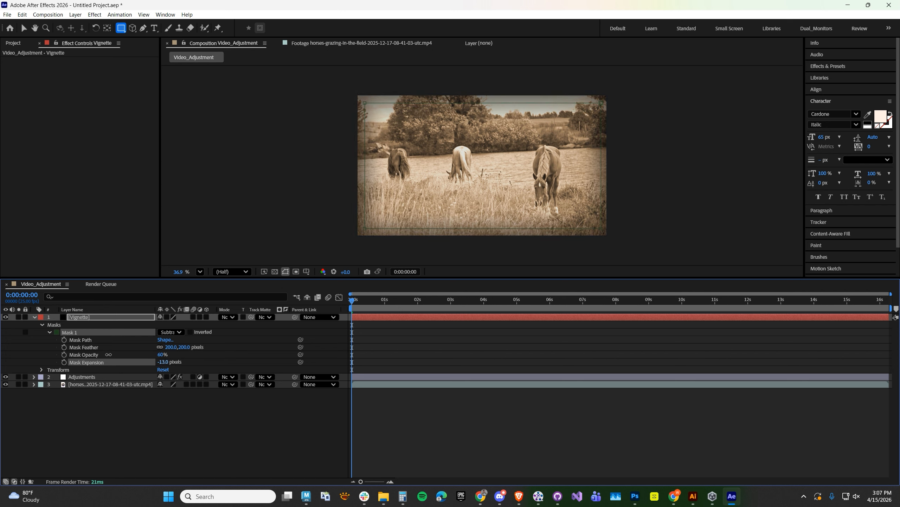
click(287, 446)
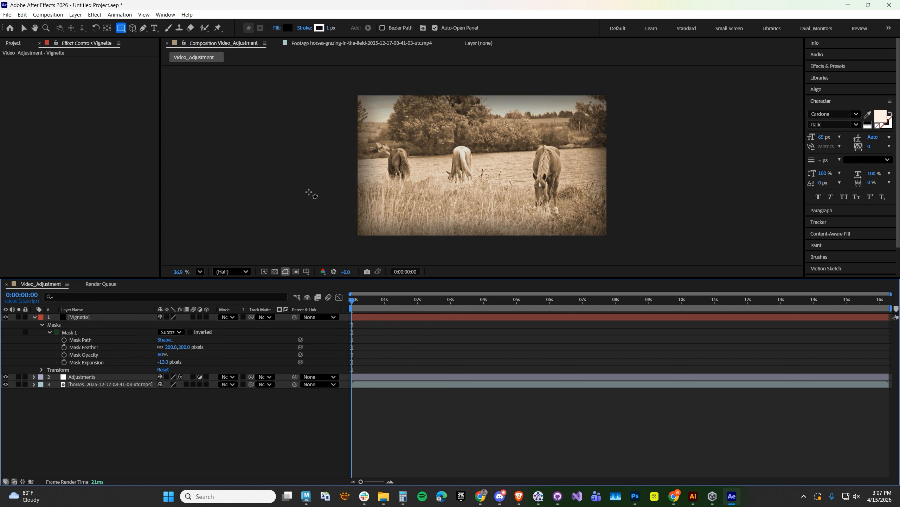
key(space)
key(space)
Create a black 1920 x 1080 px solid layer named Flicker
click(75, 15)
mouse_move(85, 24)
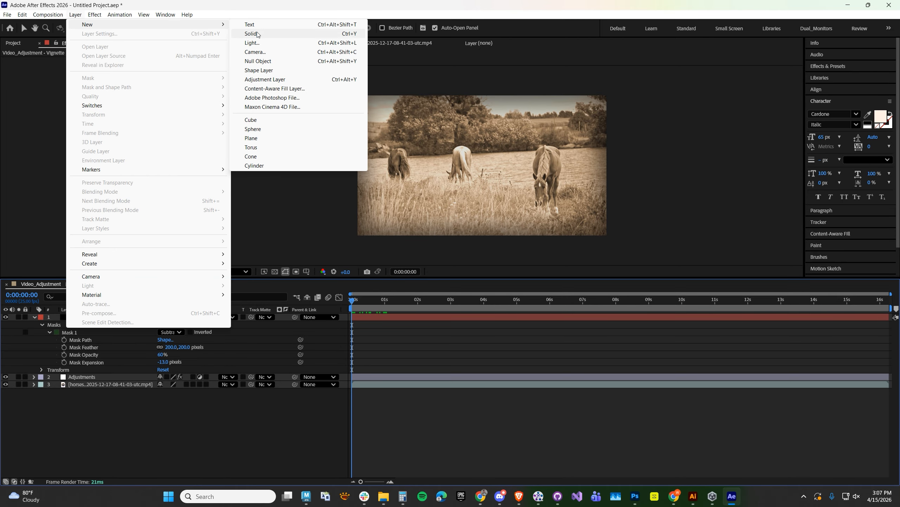
click(252, 34)
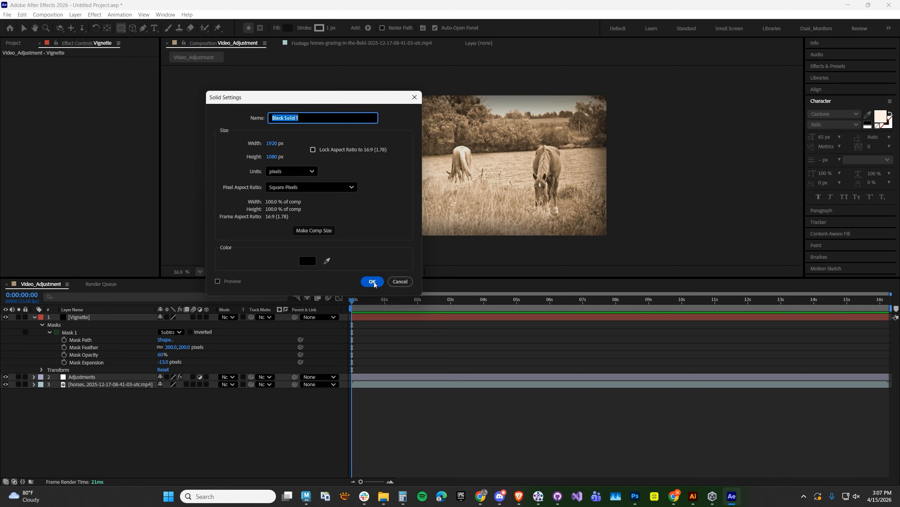
text(Flicker)
key(Return)
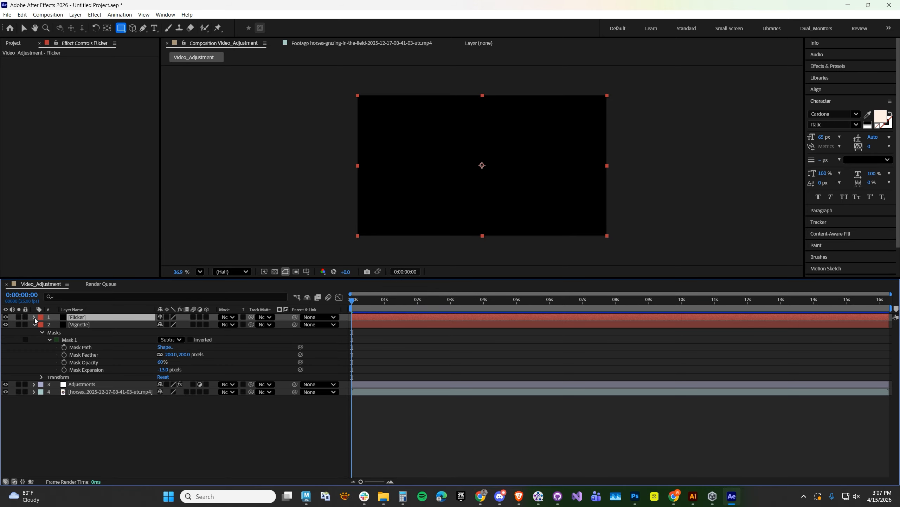
Set the Flicker layer's opacity to 20%
click(34, 318)
click(42, 324)
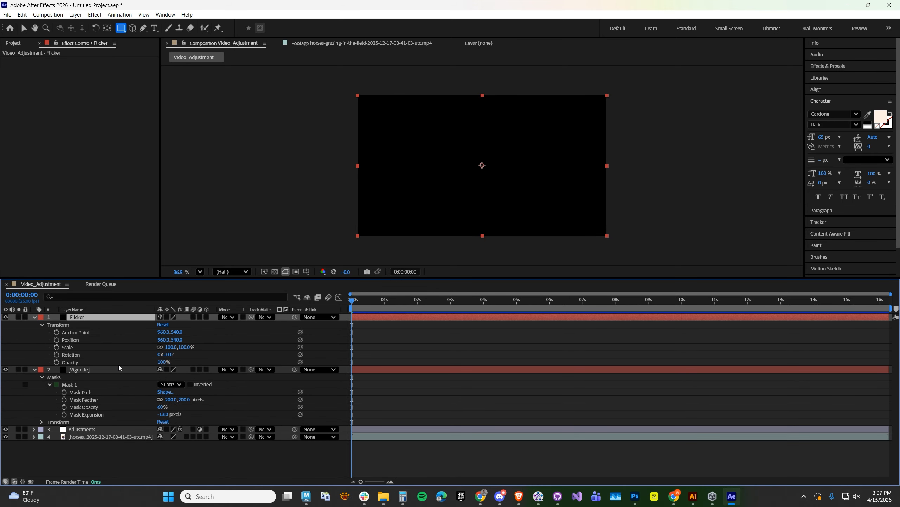
click(162, 362)
text(20)
key(Return)
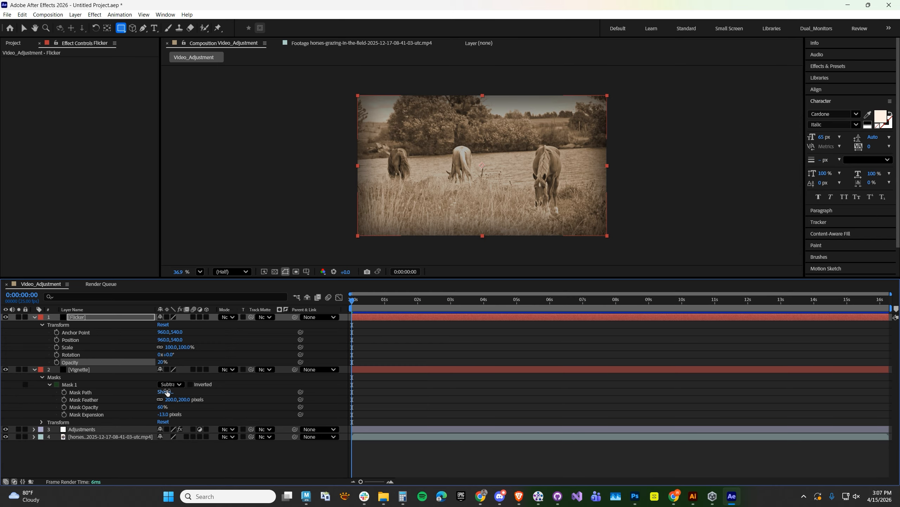
Add the expression wiggle(10,10) to the Flicker layer's opacity
right_click(70, 364)
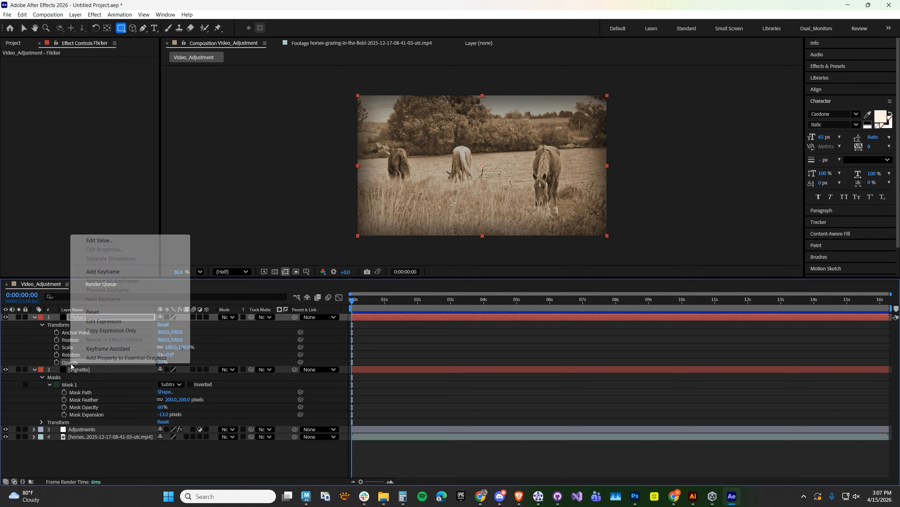
click(94, 321)
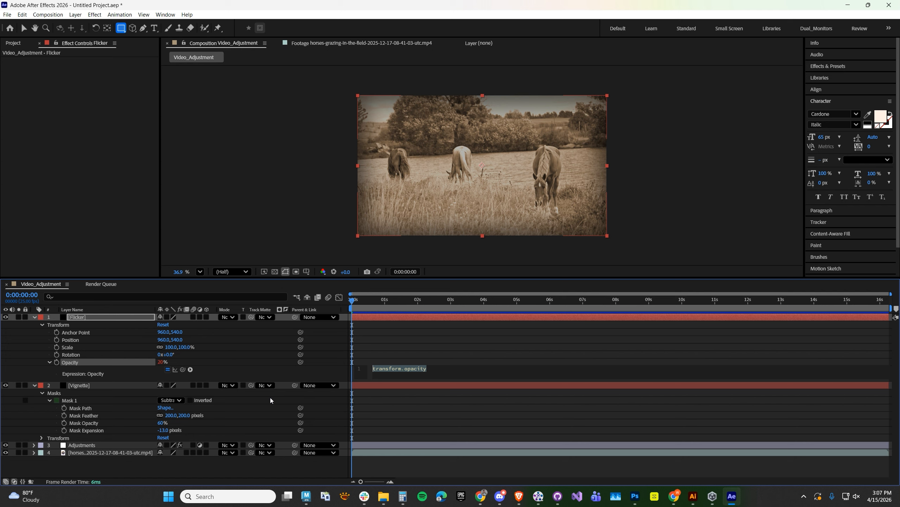
text(wiggle)
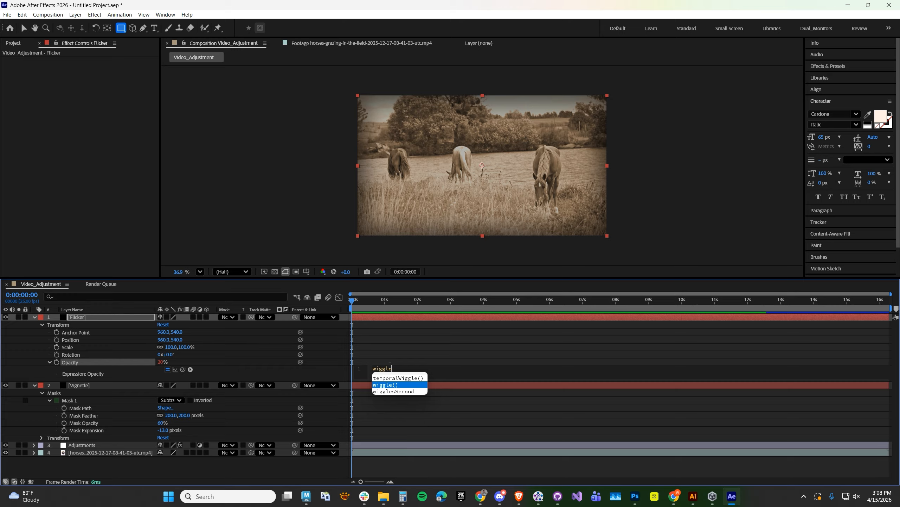
key(Return)
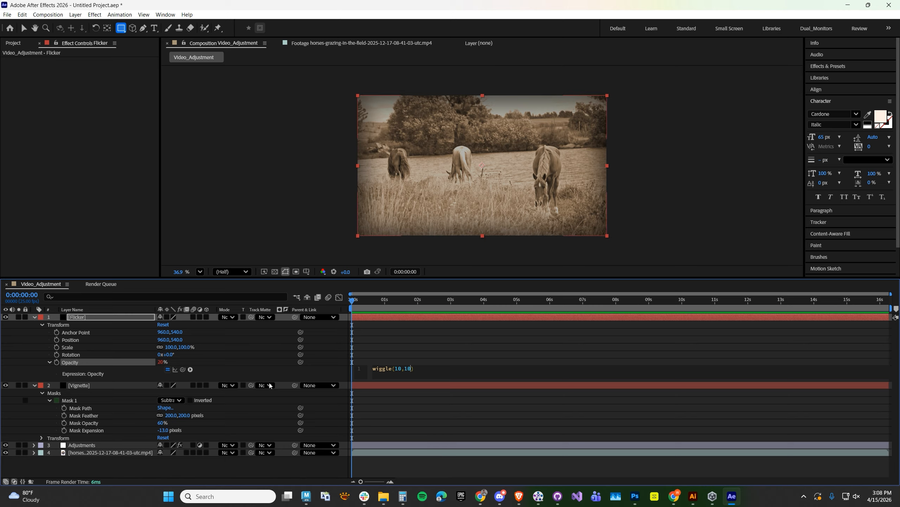
click(233, 375)
Play the composition from the start to check the flicker effect
mouse_move(355, 301)
mouse_down()
mouse_move(436, 301)
mouse_move(340, 296)
mouse_up()
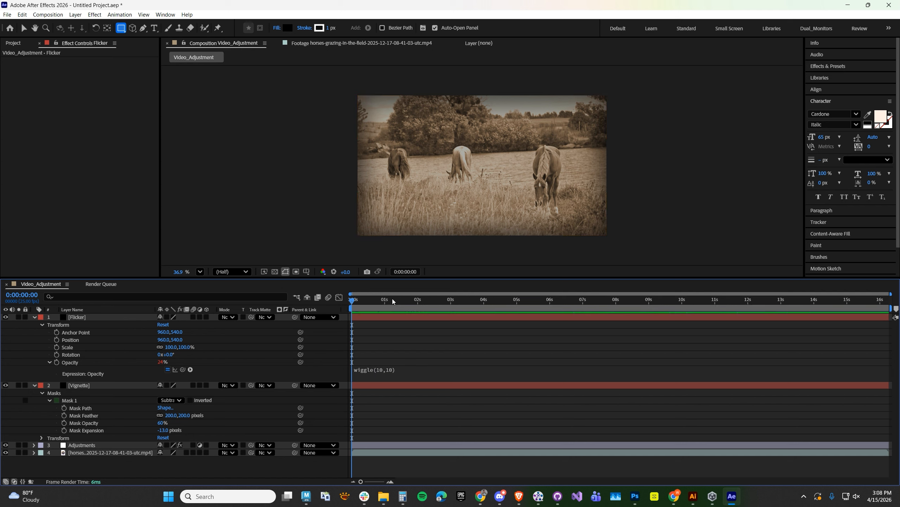
key(space)
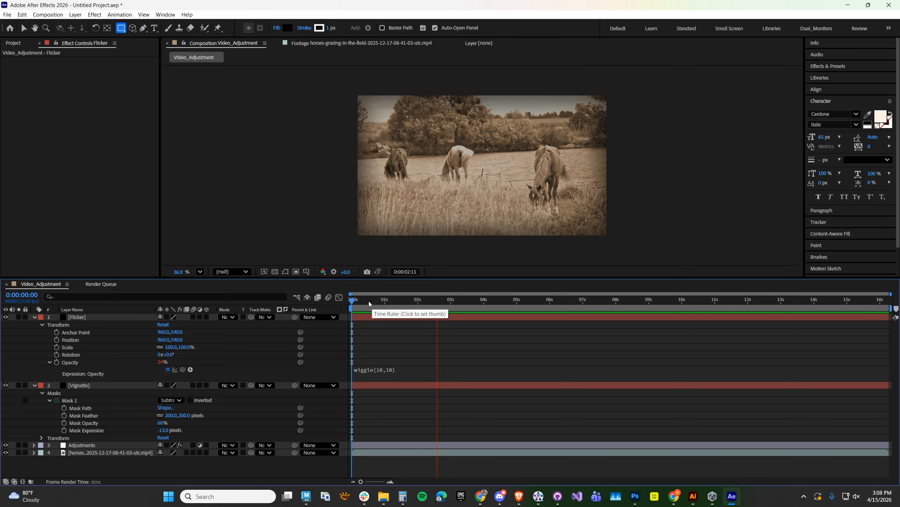
key(space)
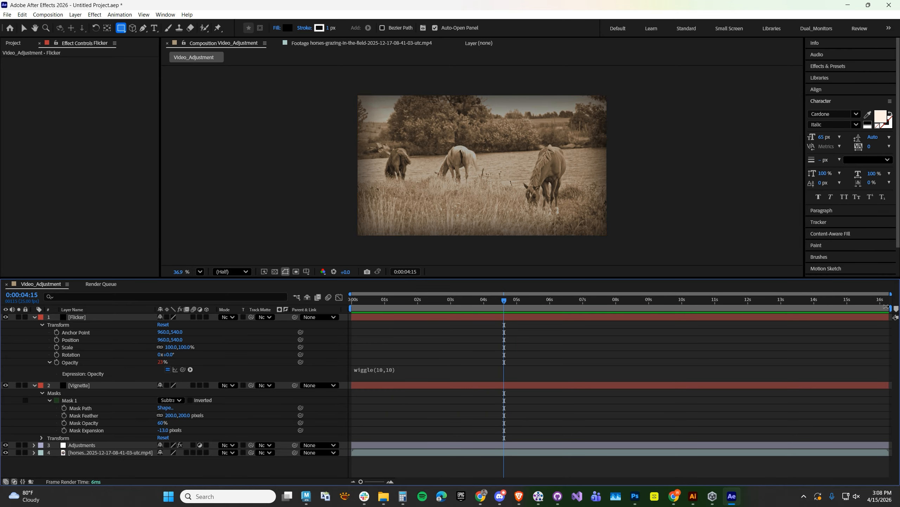
End the work area at about 8 seconds and trim the composition to it
drag(886, 307, 614, 316)
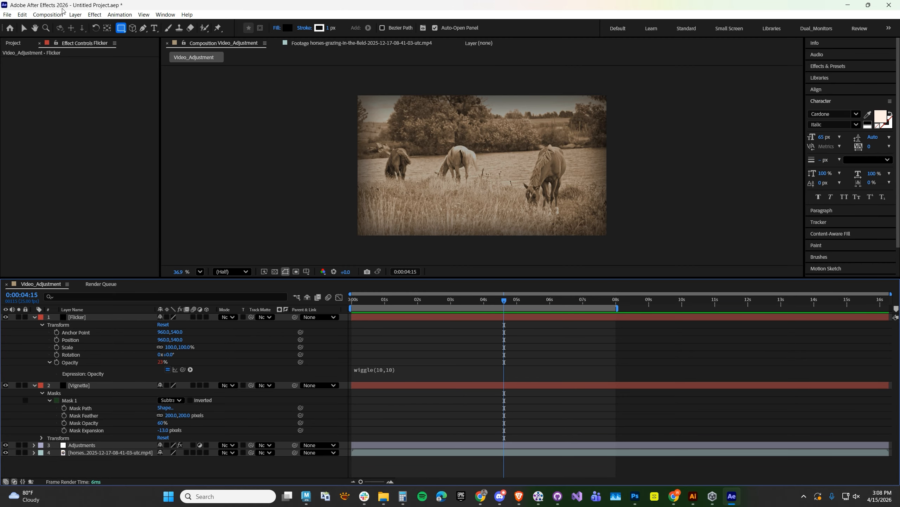
click(53, 15)
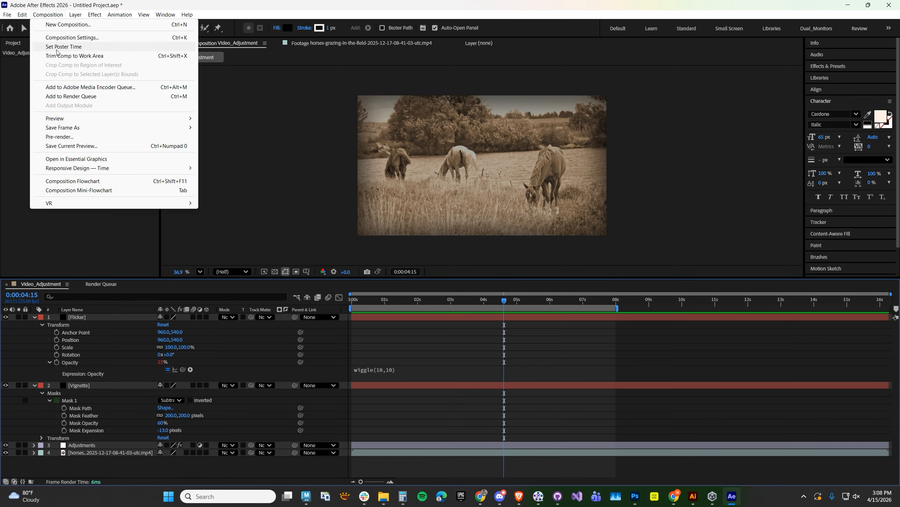
click(75, 56)
drag(379, 301, 524, 301)
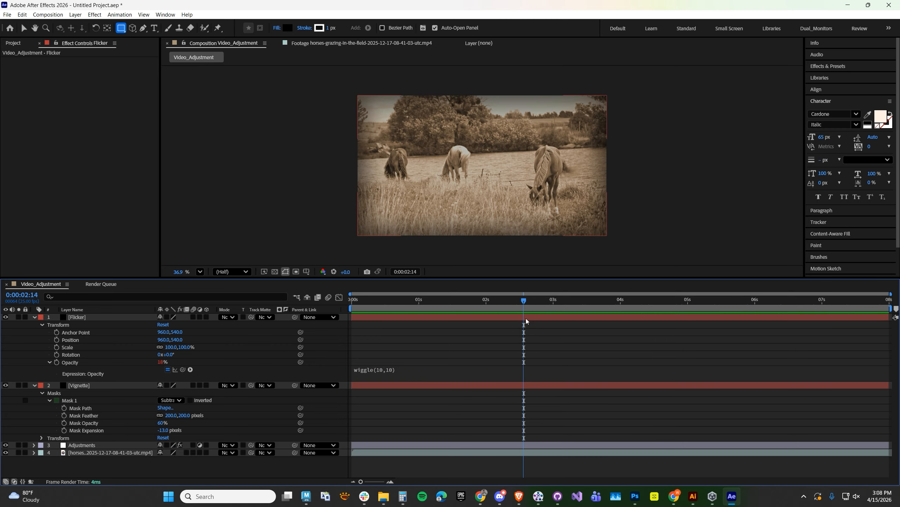
Duplicate the horse footage layer and move the copy above the Flicker layer
click(102, 452)
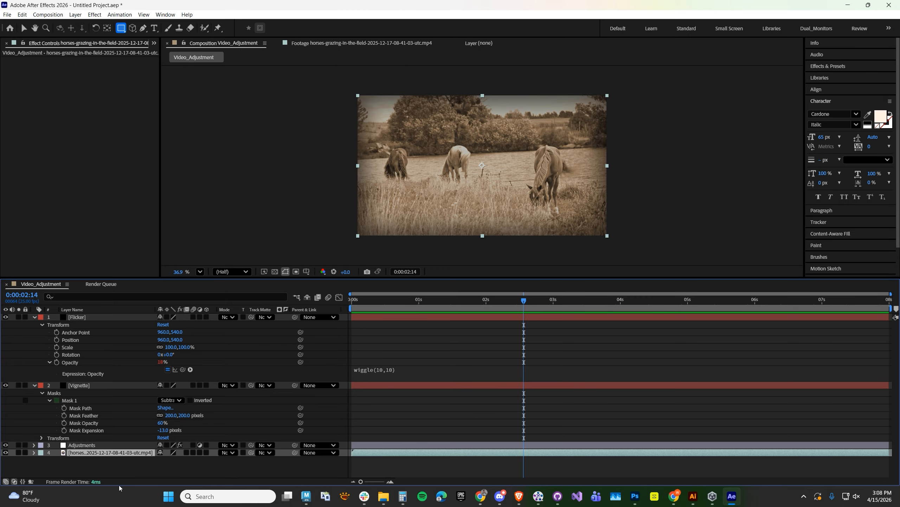
key(ctrl+d)
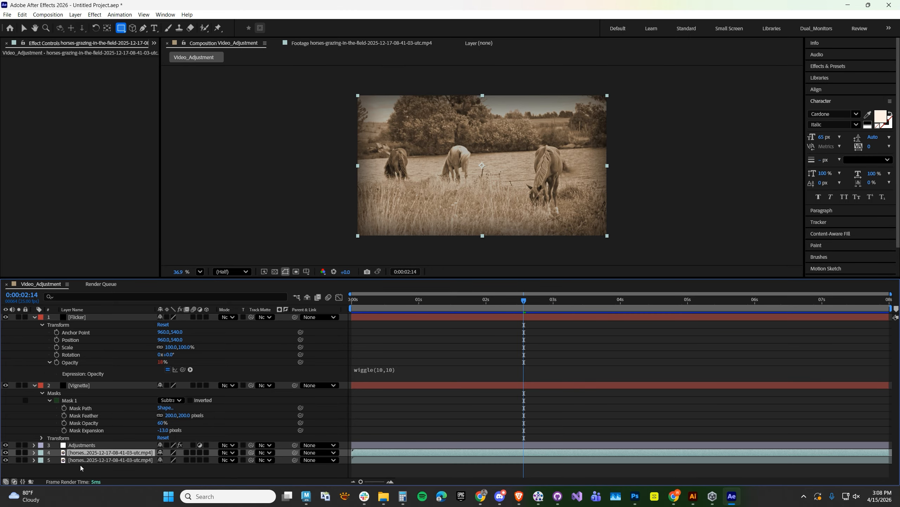
drag(81, 451, 85, 314)
Apply Linear Wipe to the topmost footage layer and keyframe its Transition Completion at 0% at 3 seconds
drag(391, 300, 553, 301)
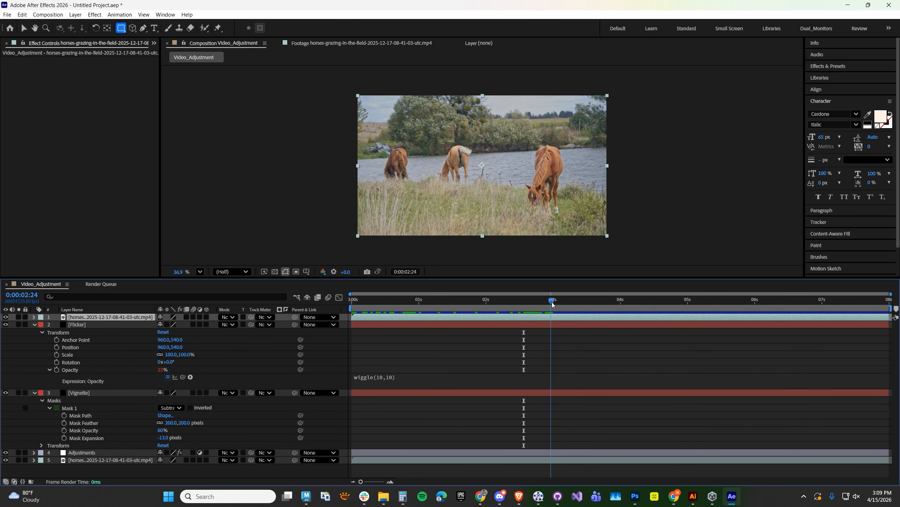
click(94, 14)
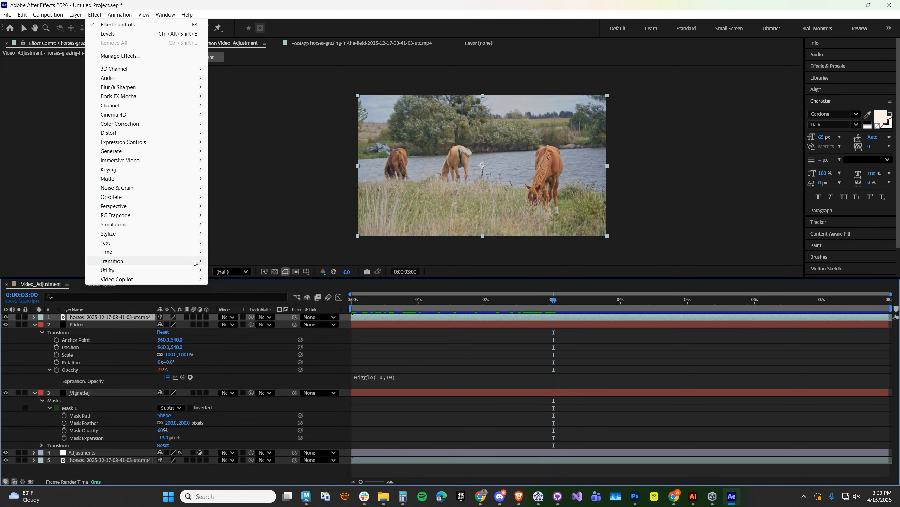
mouse_move(195, 261)
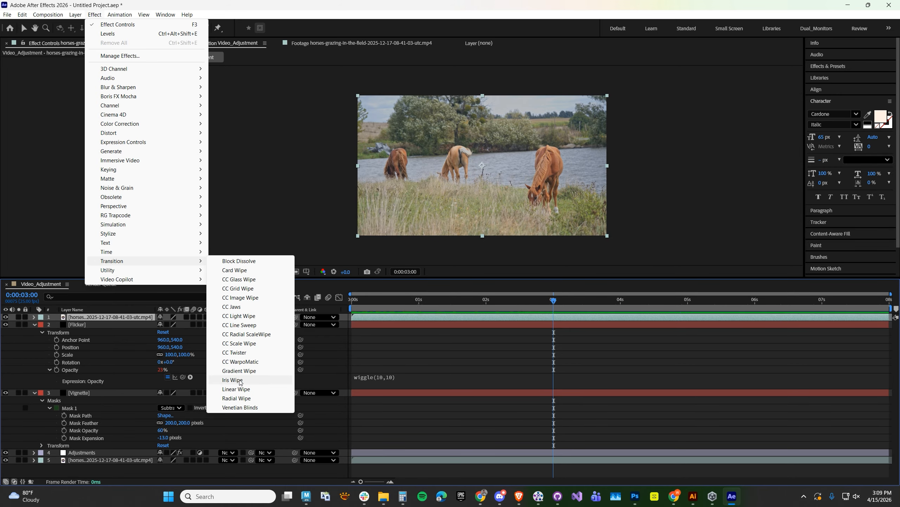
click(237, 388)
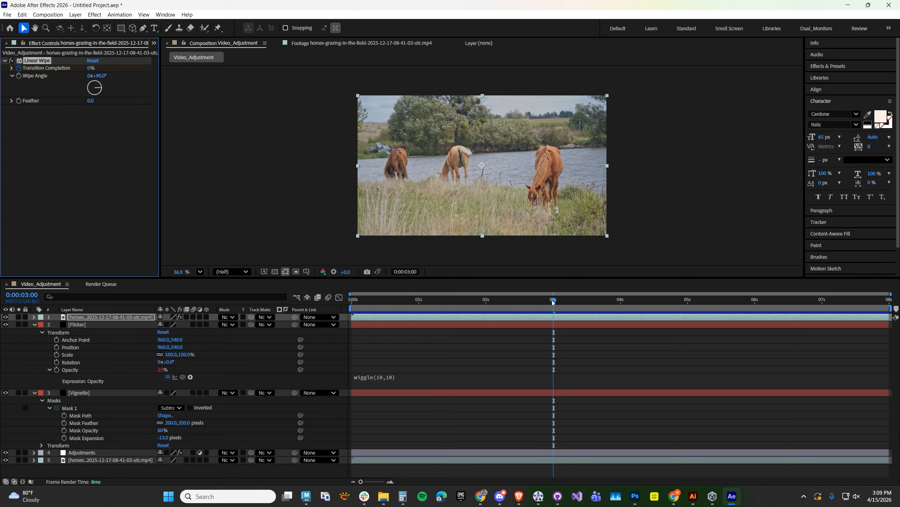
Keyframe the Linear Wipe's Transition Completion at 100% at 5 seconds
drag(553, 301, 687, 302)
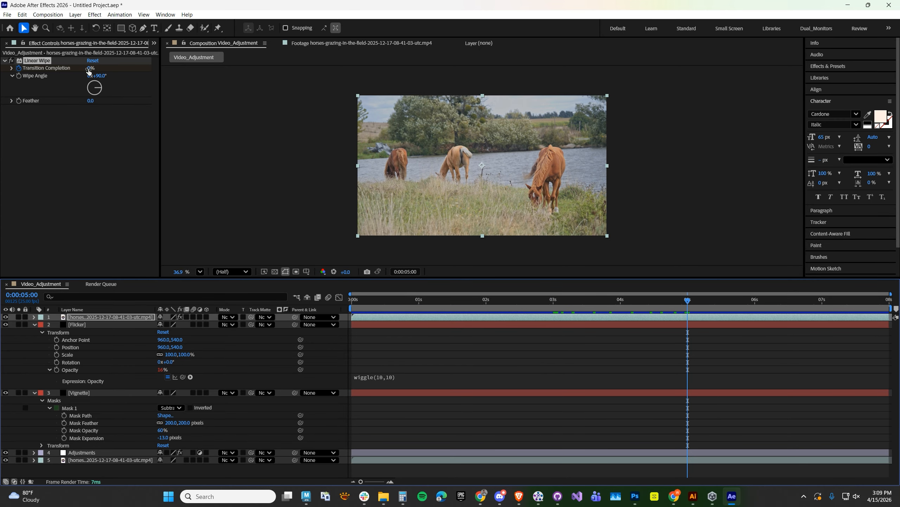
click(91, 68)
text(100)
key(Return)
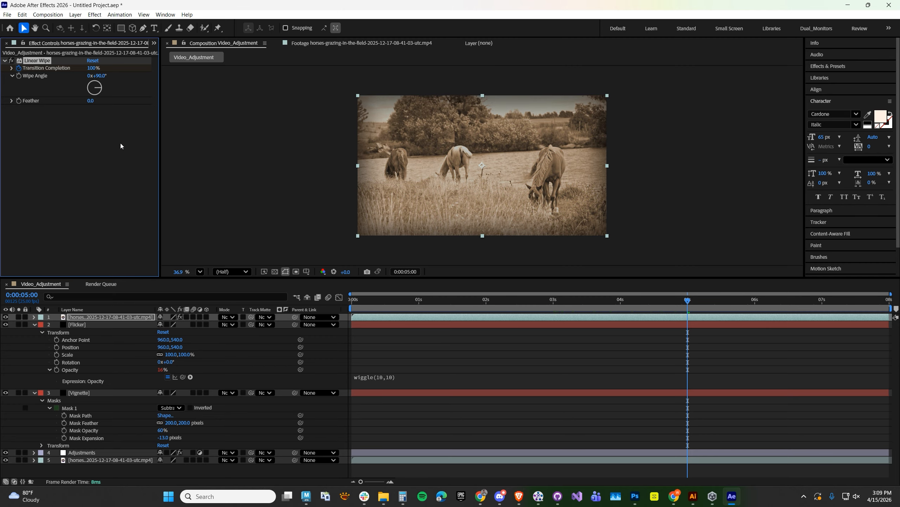
Set the Linear Wipe's feather to about 47 with the wipe partly complete, and preview the transition
drag(537, 300, 586, 301)
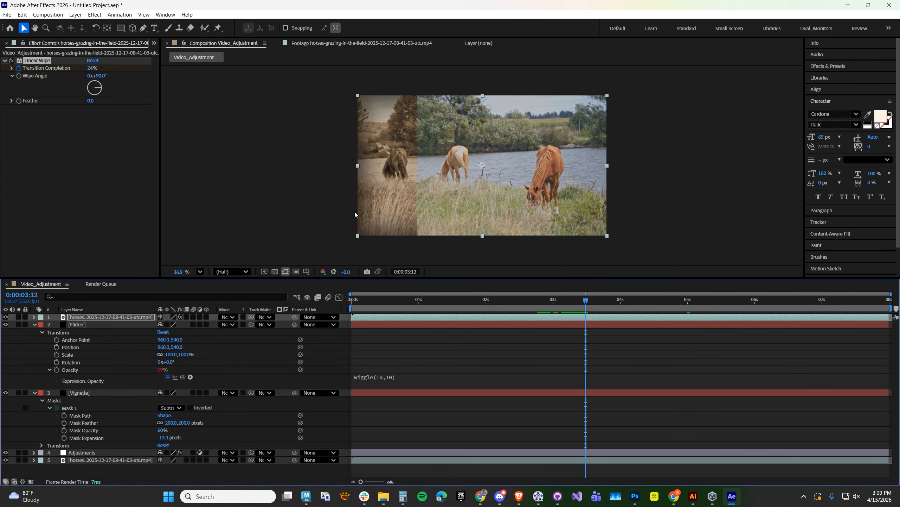
drag(93, 105, 135, 166)
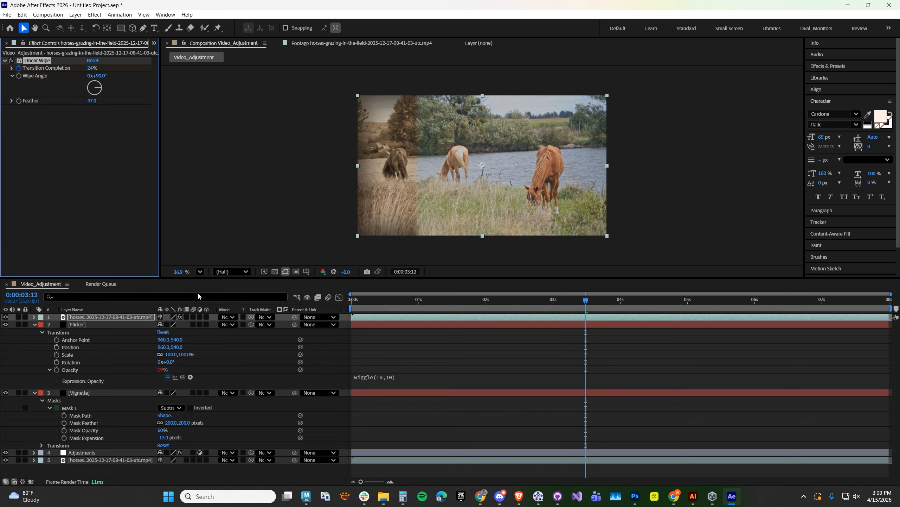
key(space)
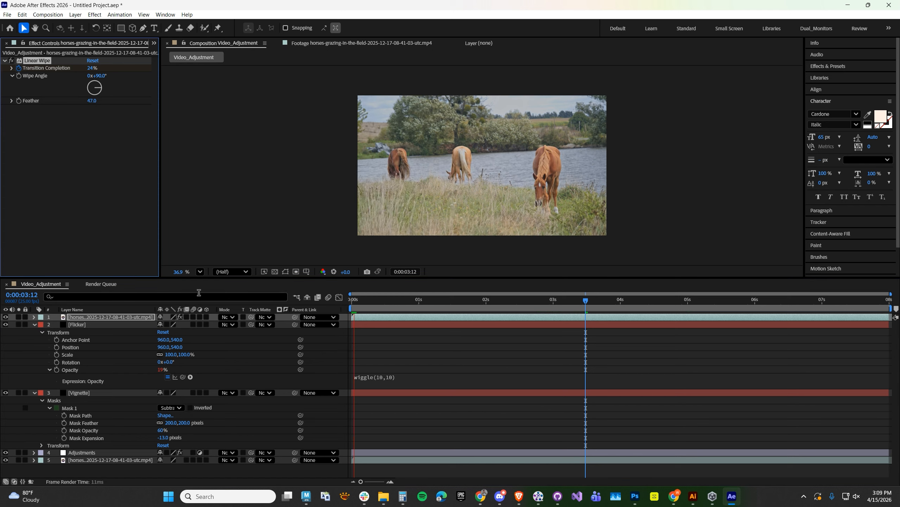